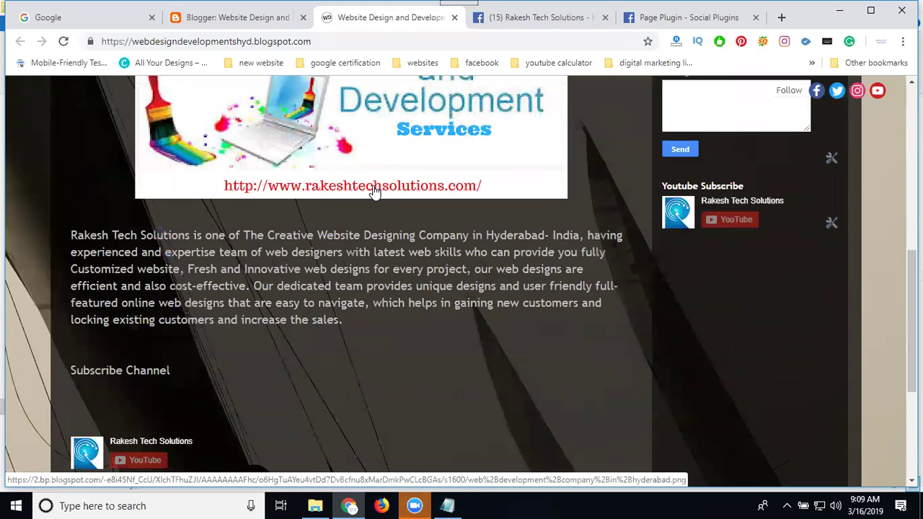
# - Copy the web address of the Rakesh Tech Solutions Facebook page
pyautogui.click(527, 19)
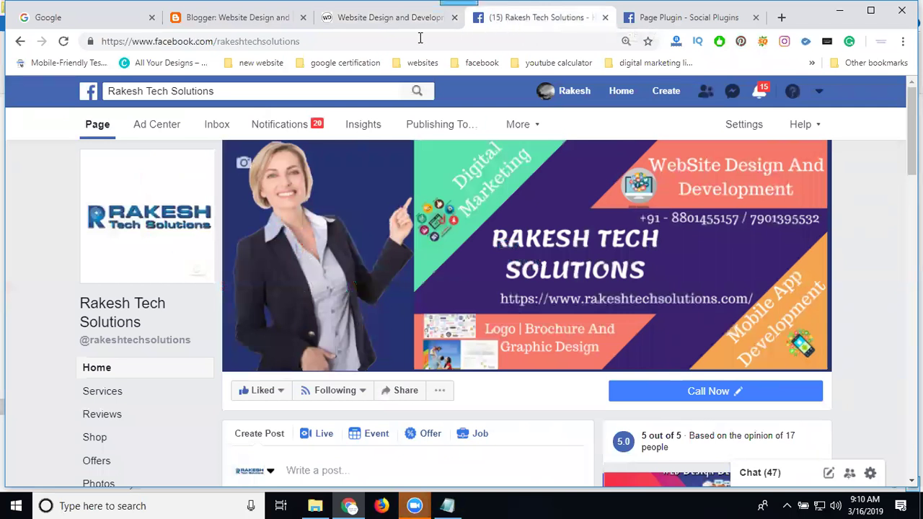
pyautogui.click(354, 41)
pyautogui.hotkey('ctrl', 'c')
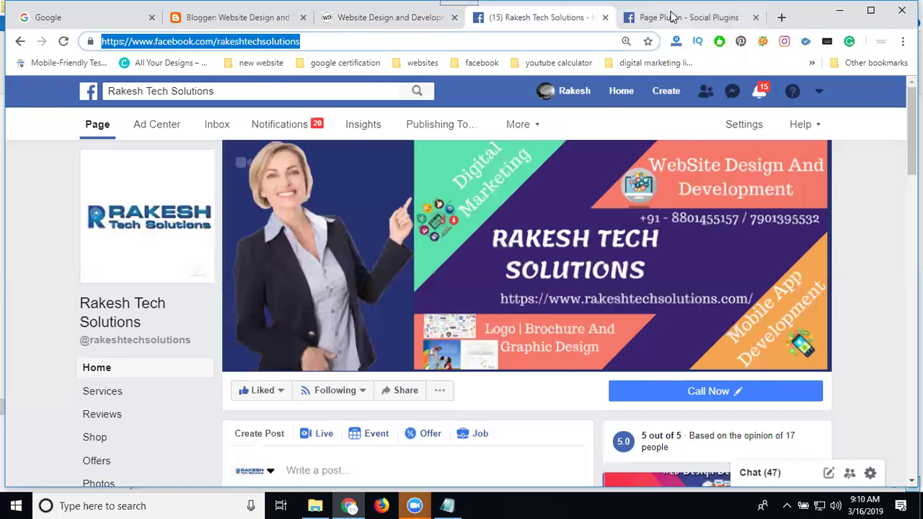
pyautogui.click(703, 24)
pyautogui.scroll(3, 547, 274)
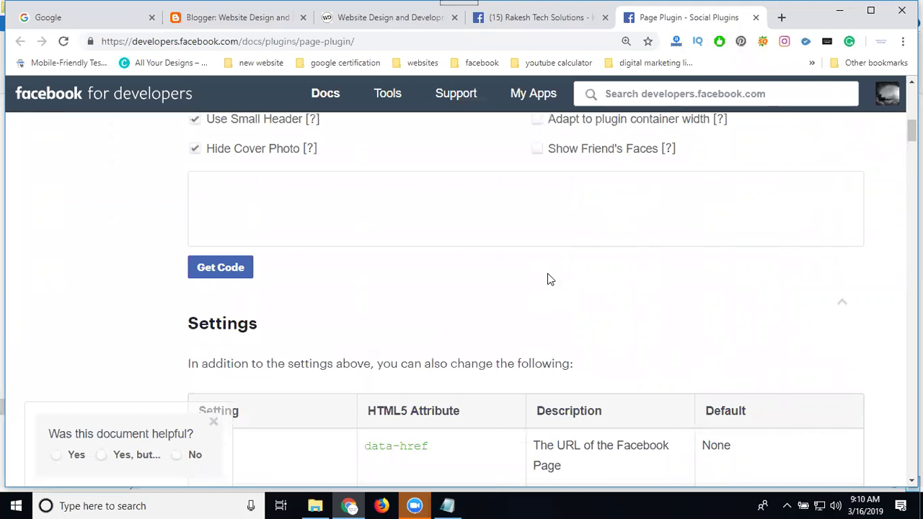
pyautogui.scroll(4, 418, 257)
pyautogui.doubleClick(300, 303)
pyautogui.hotkey('ctrl', 'a')
pyautogui.hotkey('ctrl', 'v')
pyautogui.click(117, 315)
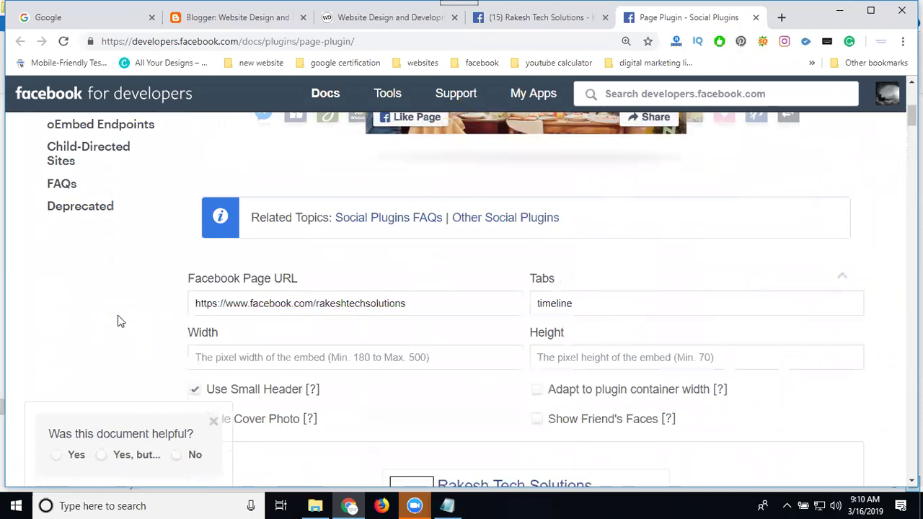
pyautogui.scroll(-4, 117, 315)
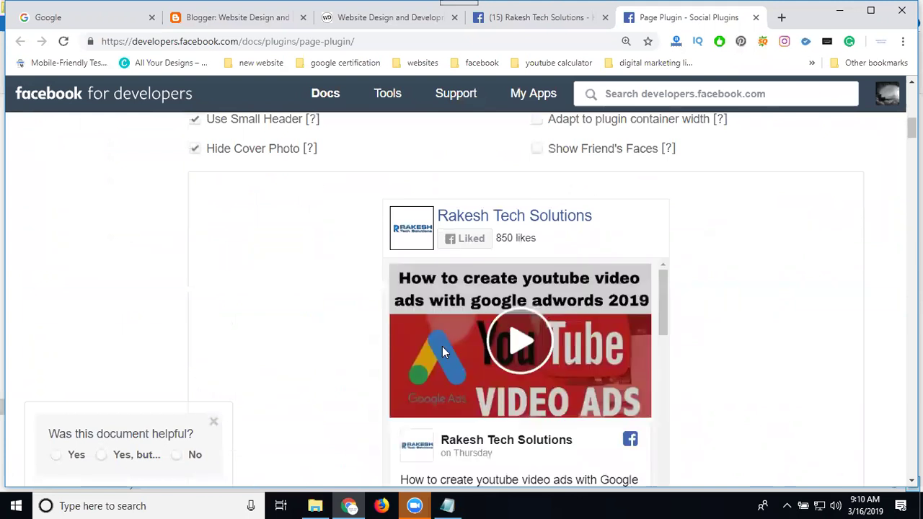
# - Disable both Use Small Header and Hide Cover Photo for the page plugin
pyautogui.scroll(3, 432, 346)
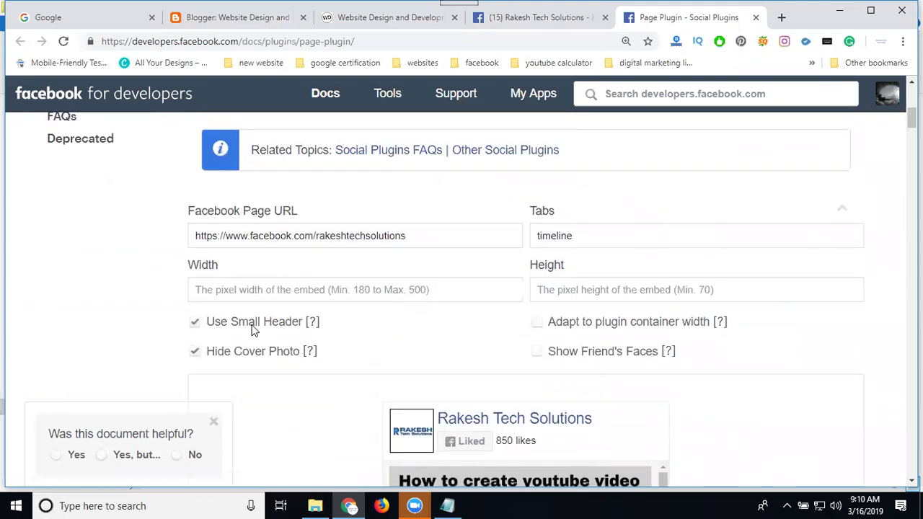
pyautogui.click(252, 326)
pyautogui.click(243, 354)
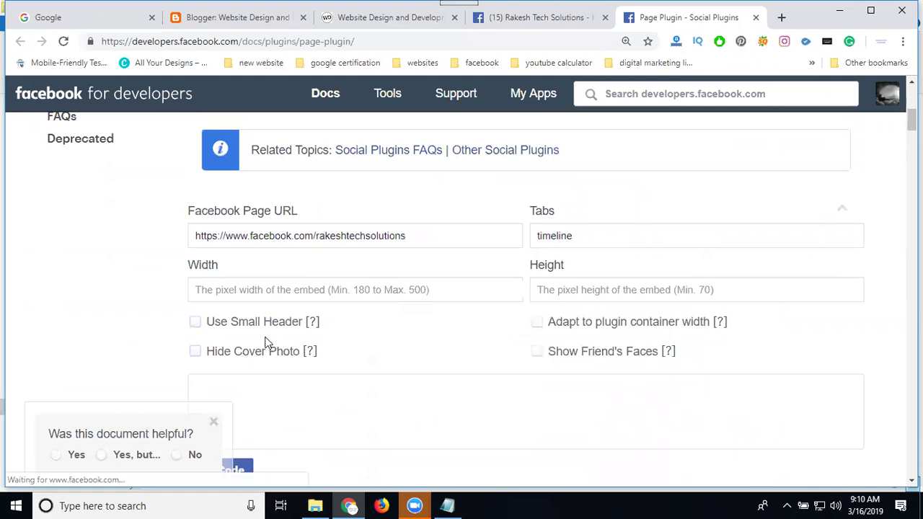
# - Try the small header and hidden cover photo in the plugin preview, and disable both options again
pyautogui.click(239, 328)
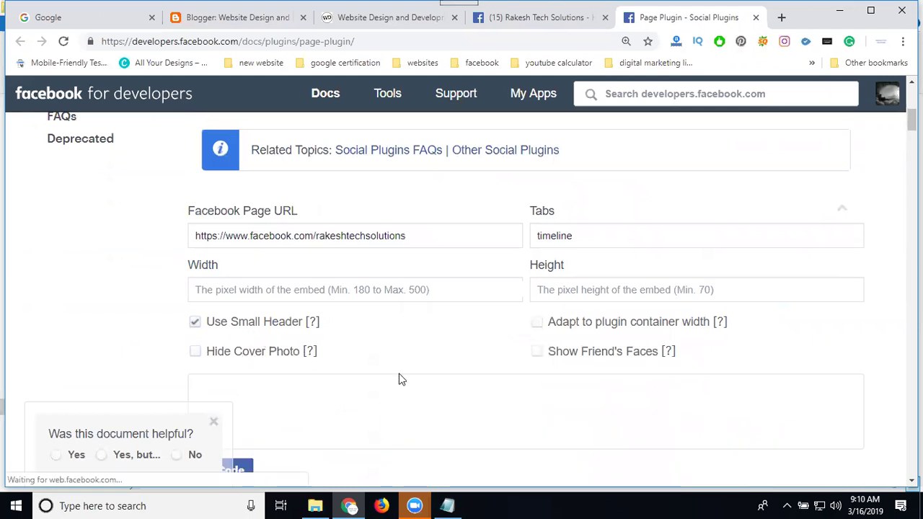
pyautogui.scroll(-2, 579, 329)
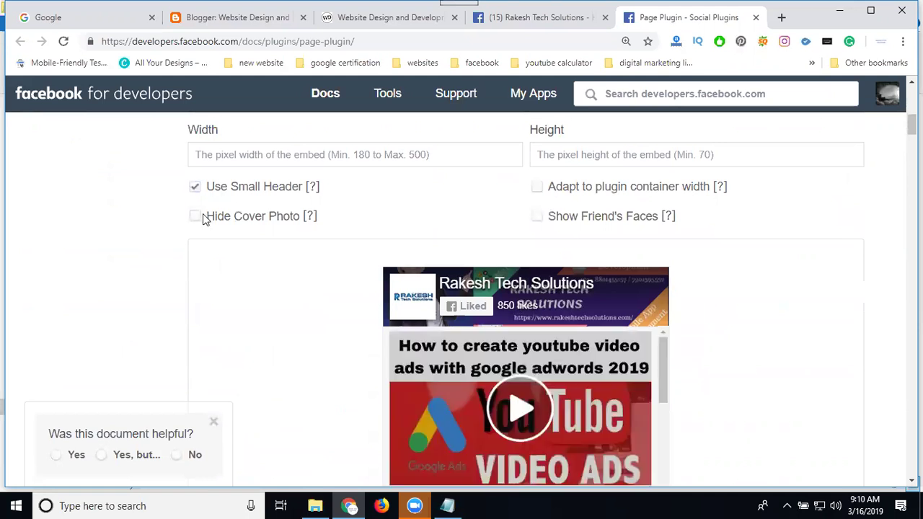
pyautogui.click(204, 218)
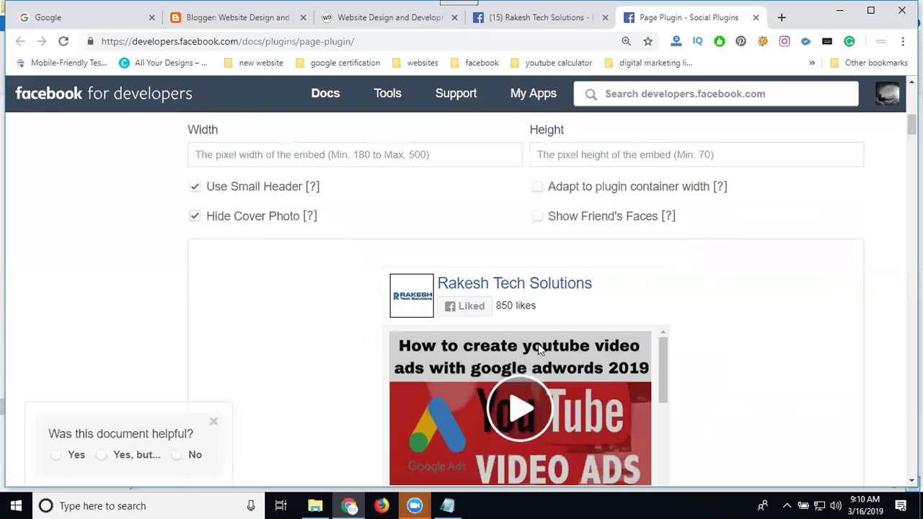
pyautogui.click(268, 220)
pyautogui.click(262, 195)
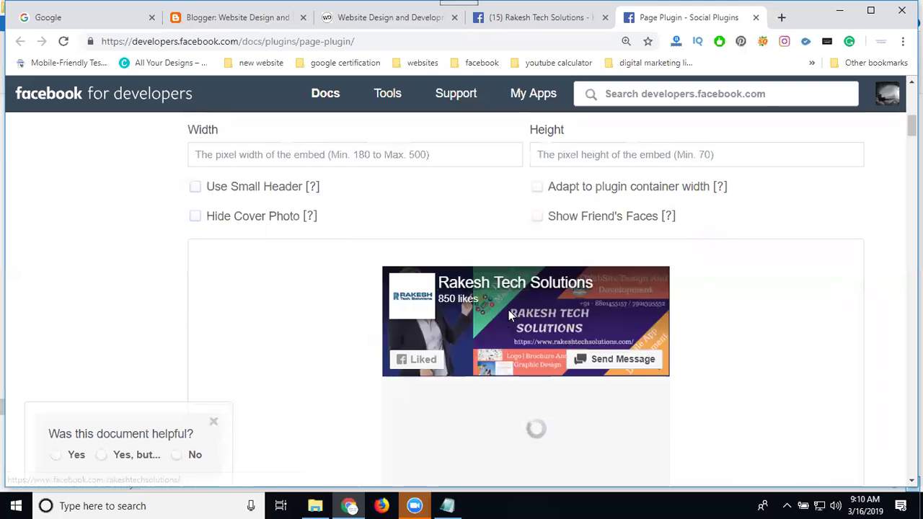
# - Enable Adapt to plugin container width, and try Show Friend's Faces in the preview before disabling it again
pyautogui.click(635, 192)
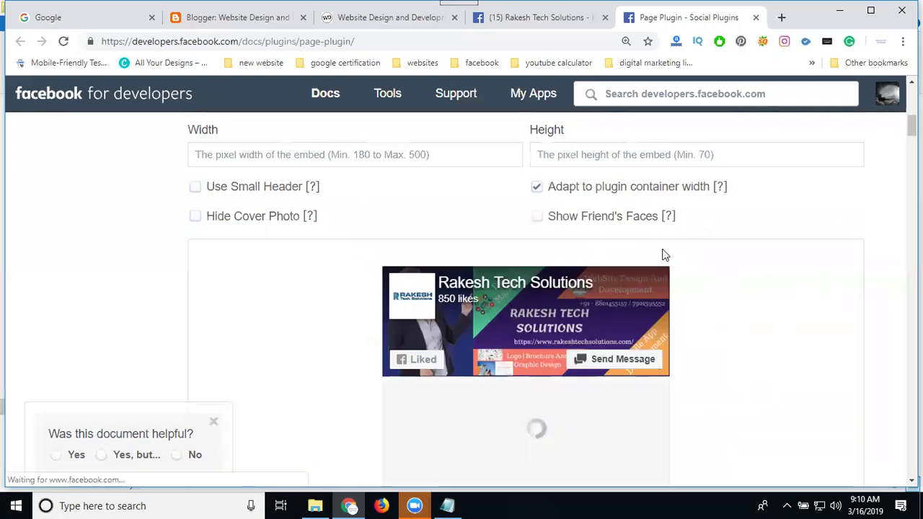
pyautogui.click(581, 219)
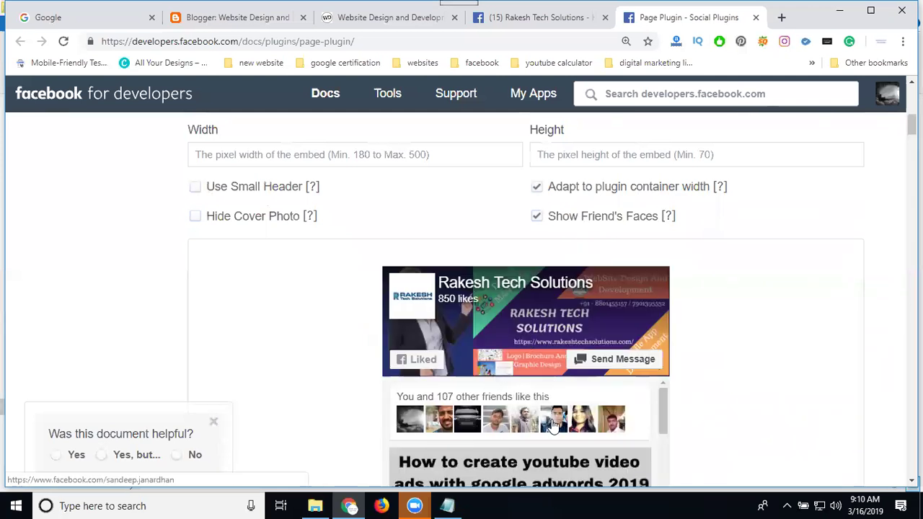
pyautogui.click(550, 219)
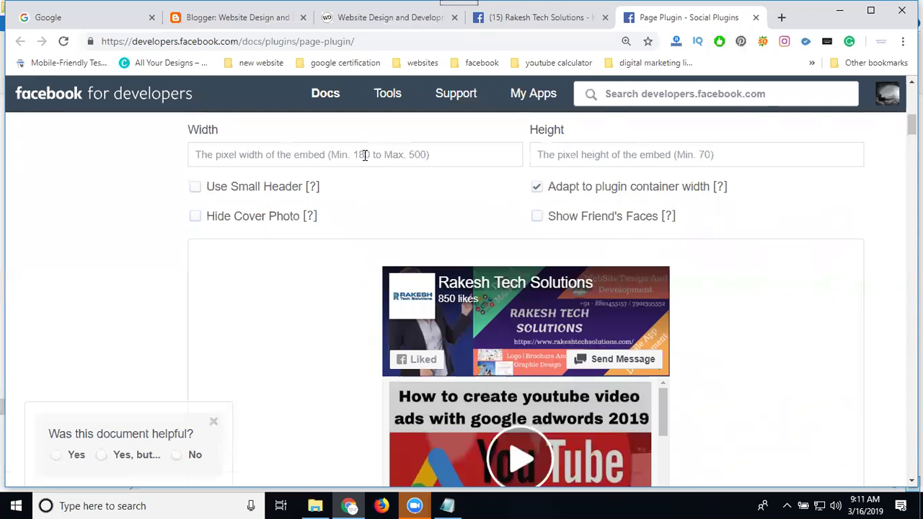
# - Try a plugin width of 180 pixels, and set the width to 250 pixels
pyautogui.click(323, 157)
pyautogui.write('180')
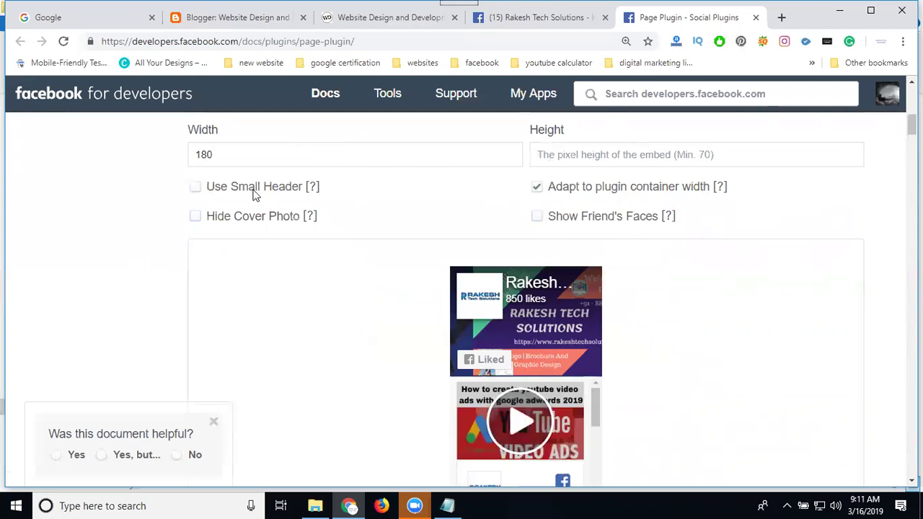
pyautogui.doubleClick(245, 153)
pyautogui.write('250')
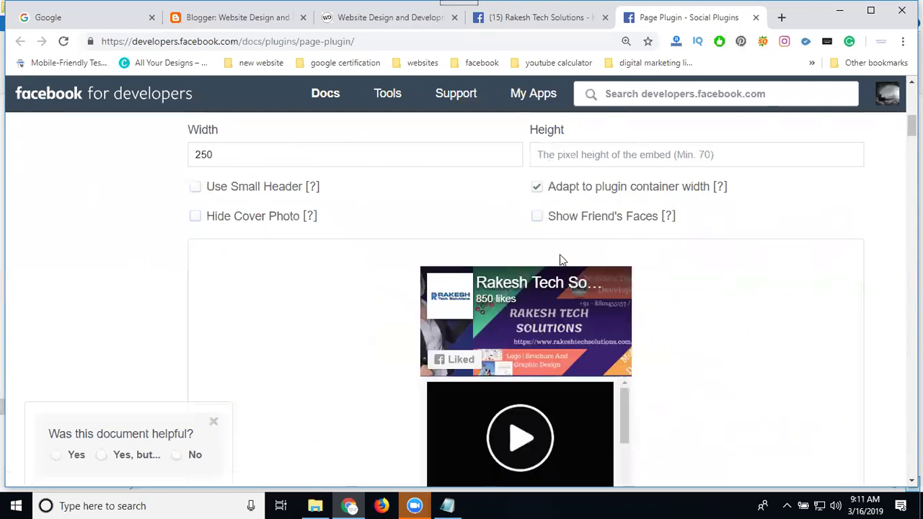
# - Try plugin heights of 80 and 180 pixels and check the preview
pyautogui.click(588, 154)
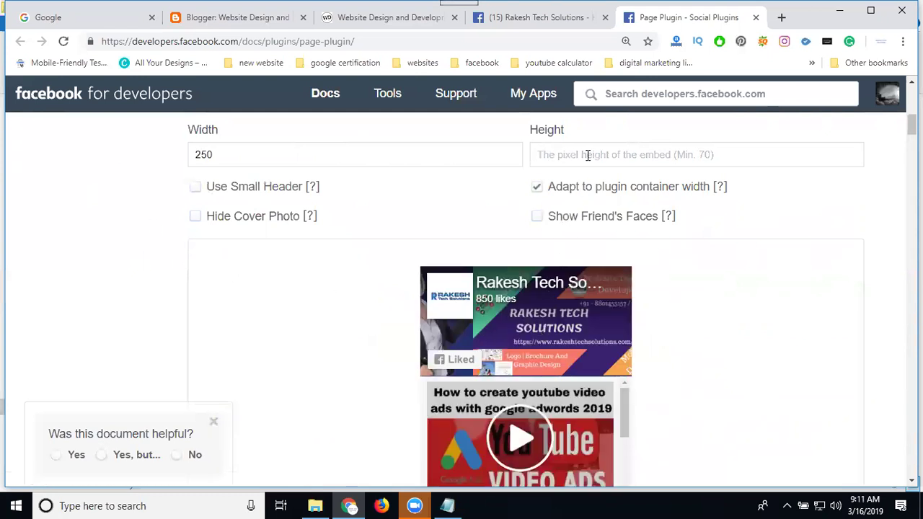
pyautogui.write('80')
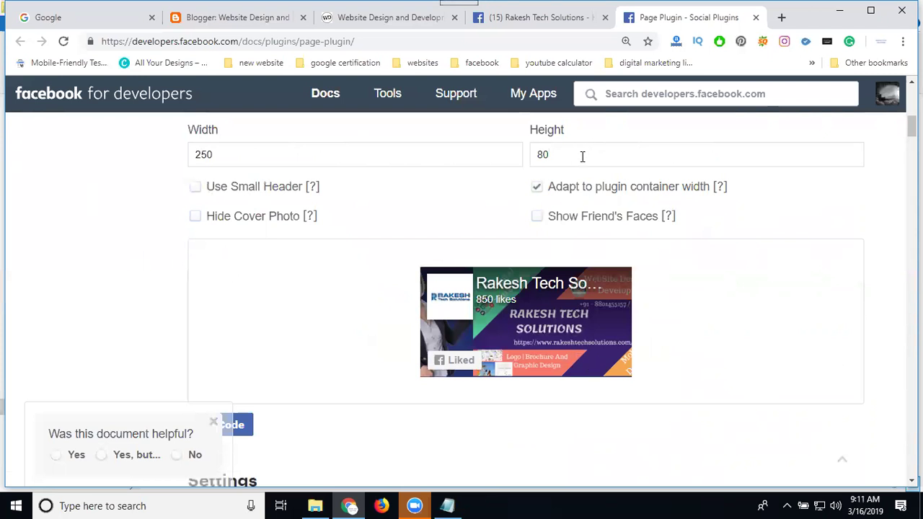
pyautogui.write('1')
pyautogui.click(812, 286)
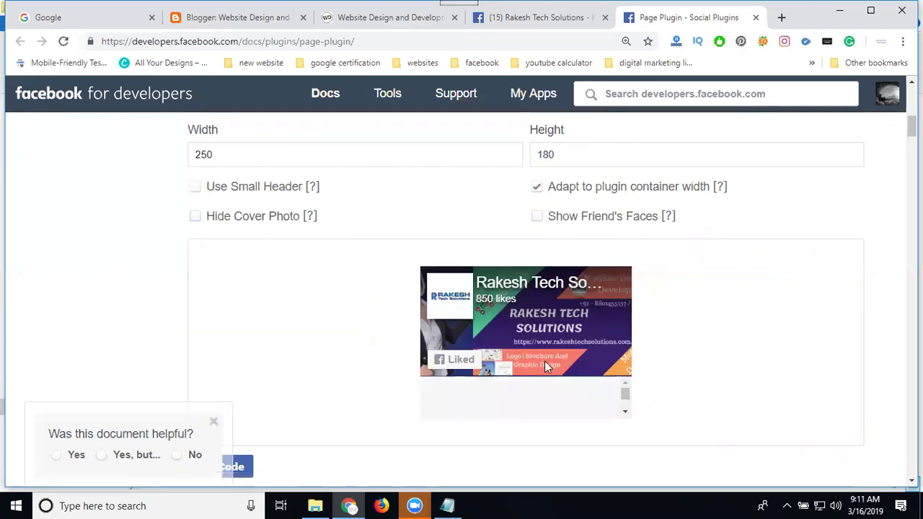
pyautogui.scroll(-3, 526, 400)
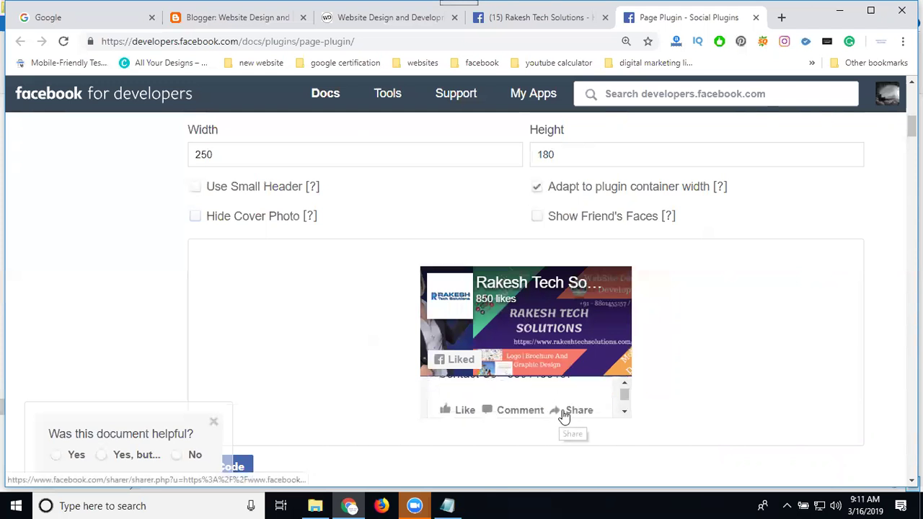
# - Set the plugin height to 250 pixels and check the timeline in the preview
pyautogui.click(563, 154)
pyautogui.press('BackSpace')
pyautogui.press('BackSpace')
pyautogui.press('BackSpace')
pyautogui.write('250')
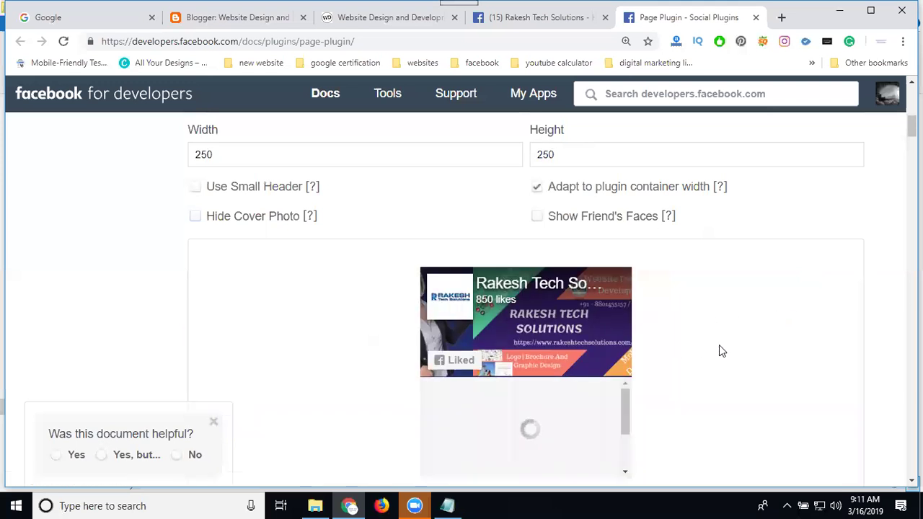
pyautogui.scroll(-3, 754, 340)
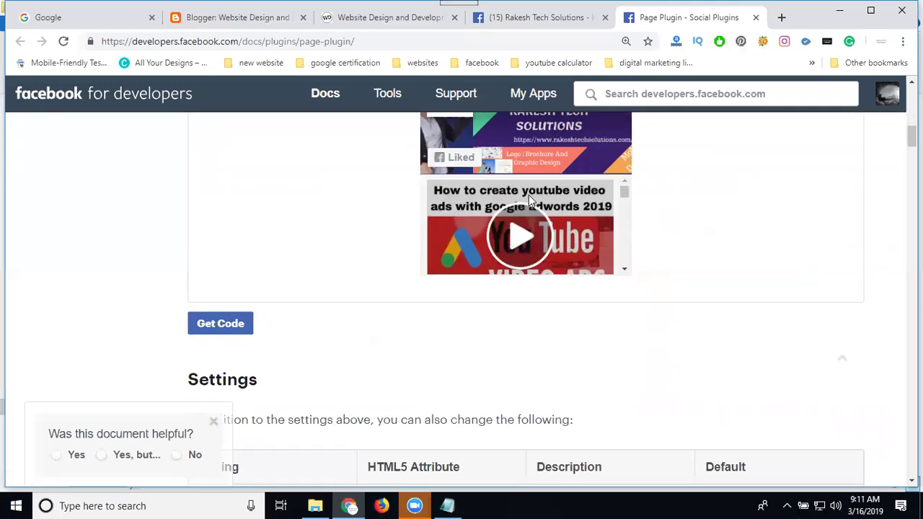
pyautogui.scroll(-3, 528, 196)
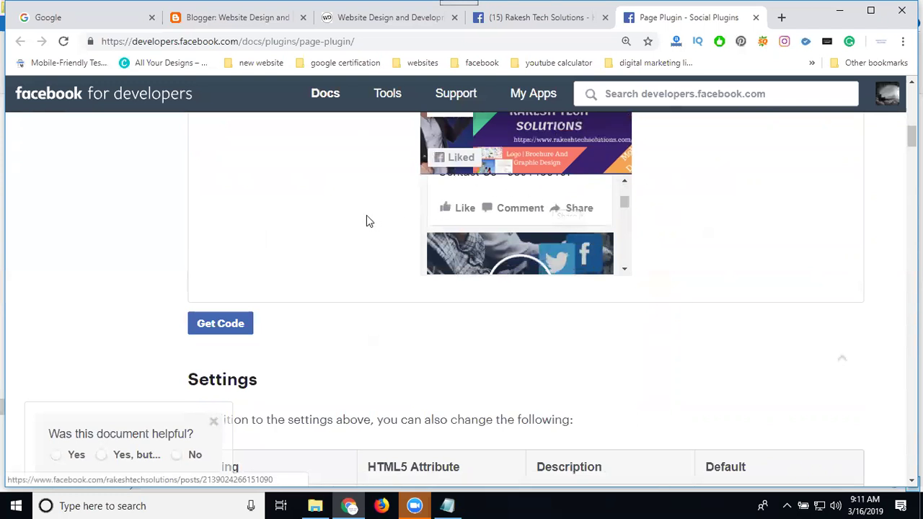
# - Generate the page plugin's embed code and look through the JavaScript SDK instructions
pyautogui.scroll(1, 322, 262)
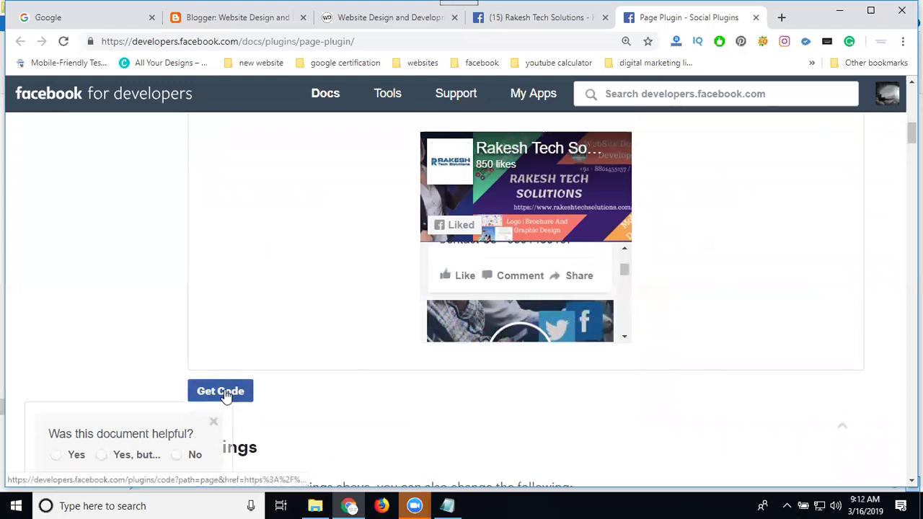
pyautogui.click(223, 391)
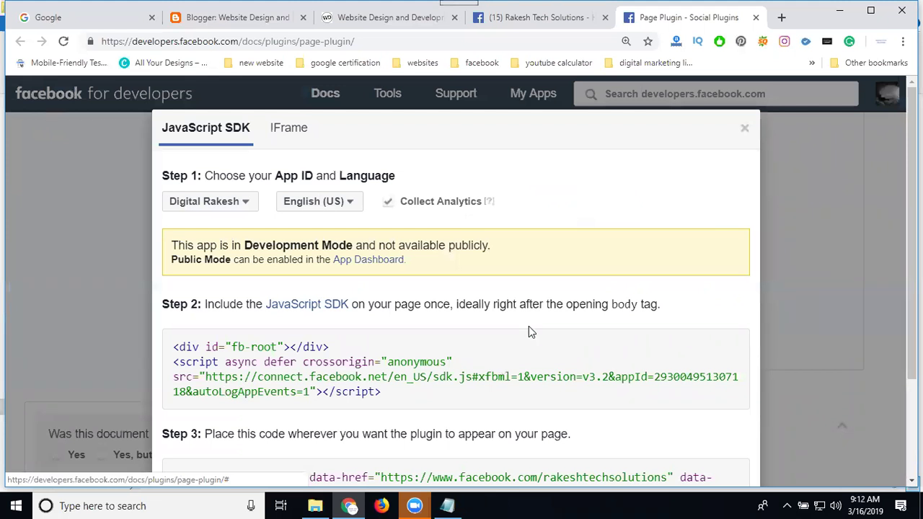
pyautogui.scroll(-2, 528, 328)
pyautogui.scroll(2, 344, 320)
pyautogui.scroll(-2, 209, 304)
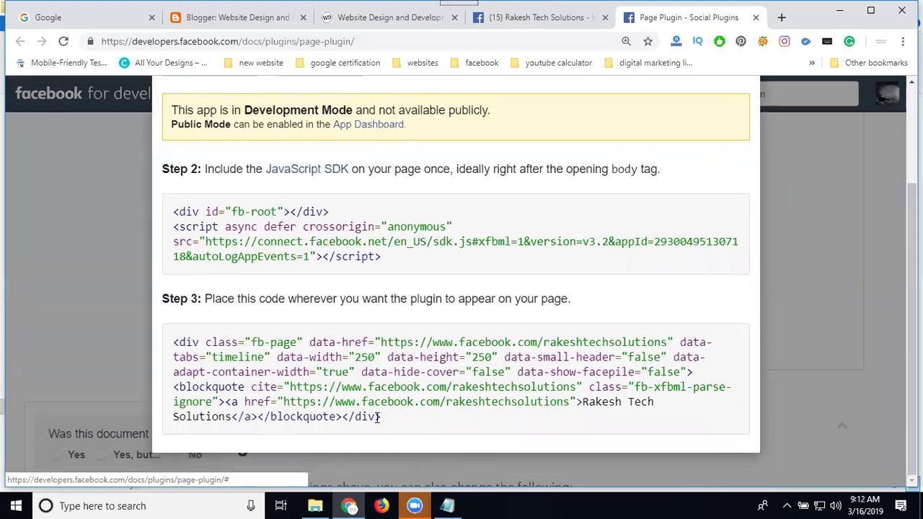
# - Check the data-width value in the Step 3 plugin code, and select the whole code block for copying
pyautogui.moveTo(392, 422); pyautogui.dragTo(180, 343)
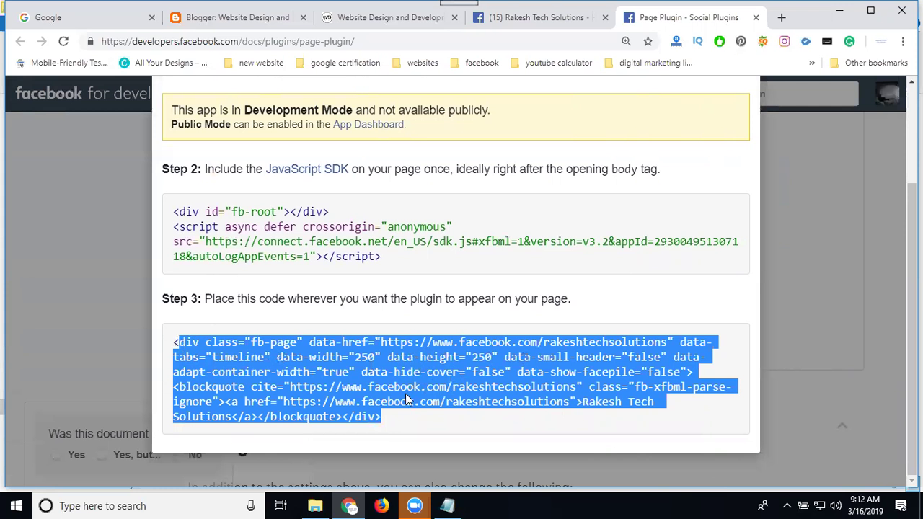
pyautogui.click(380, 359)
pyautogui.moveTo(377, 357); pyautogui.dragTo(353, 356)
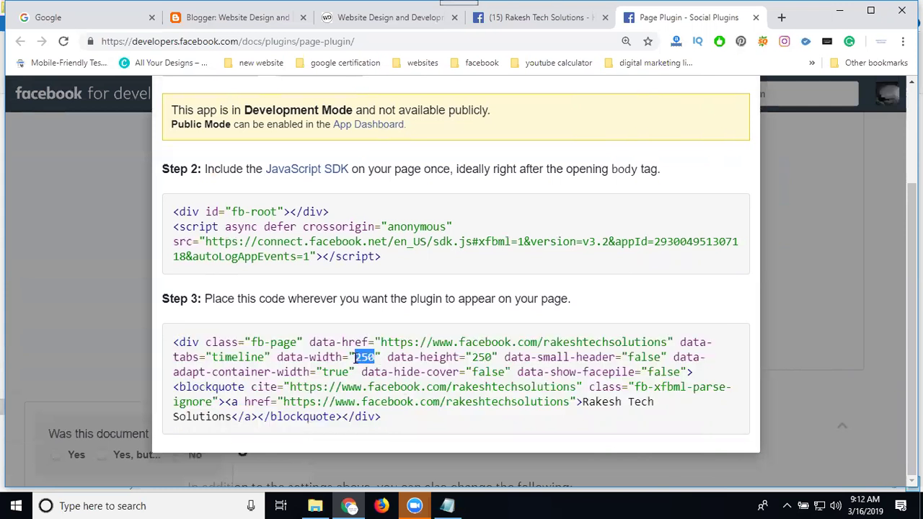
pyautogui.click(397, 420)
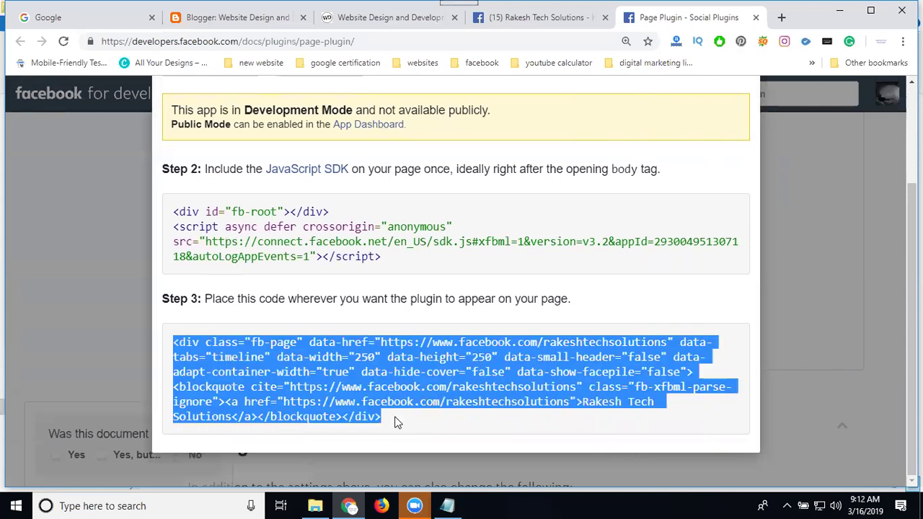
# - Switch to Blogger and open a new HTML/JavaScript gadget for the sidebar-right-1 section of the blog's layout
pyautogui.click(242, 27)
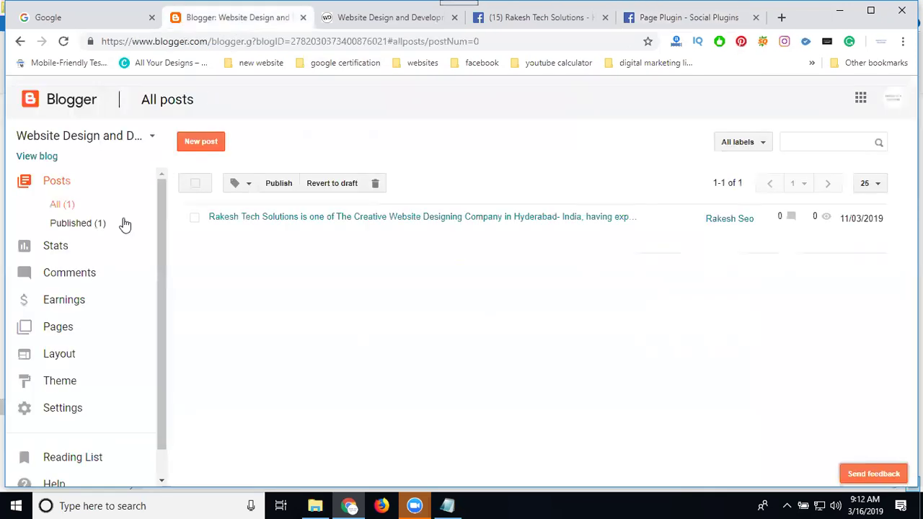
pyautogui.click(61, 354)
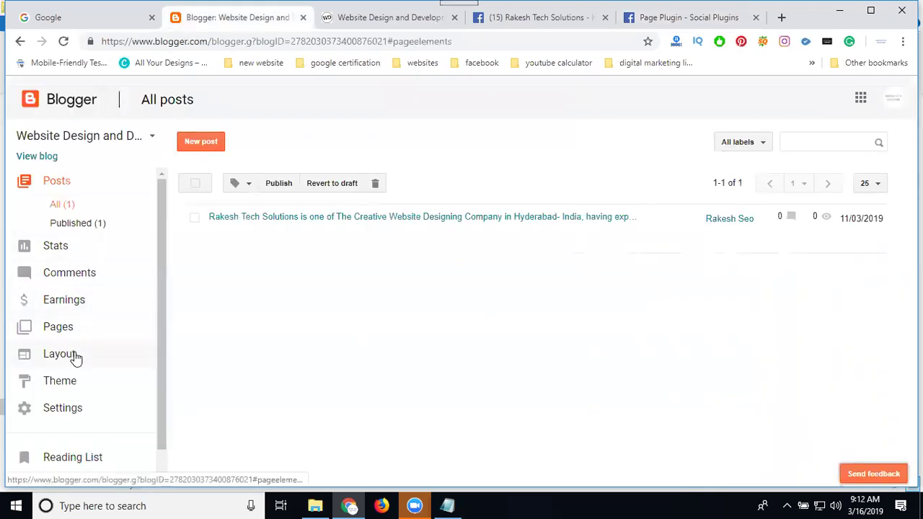
pyautogui.scroll(-4, 504, 303)
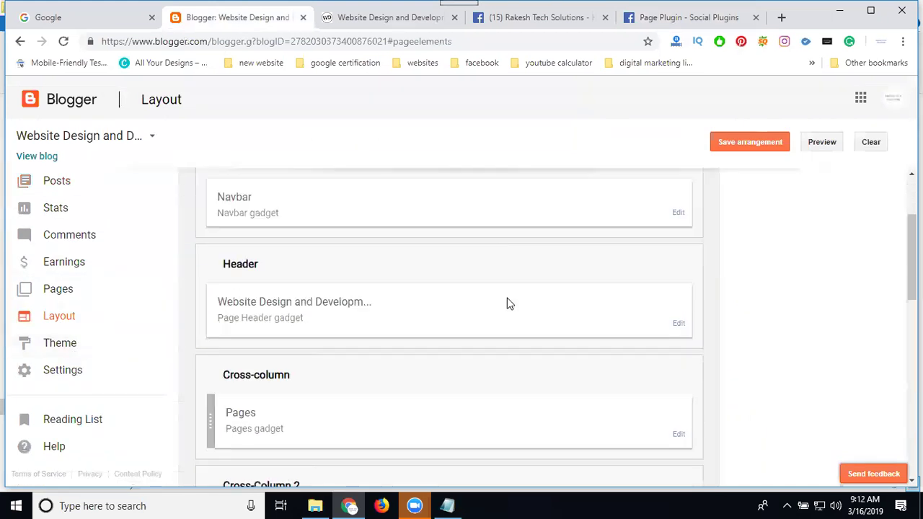
pyautogui.scroll(-3, 530, 328)
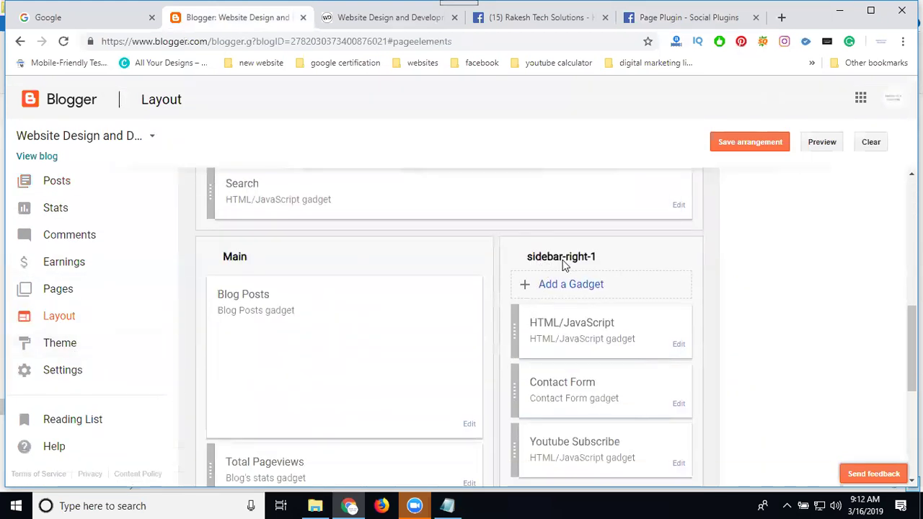
pyautogui.click(587, 286)
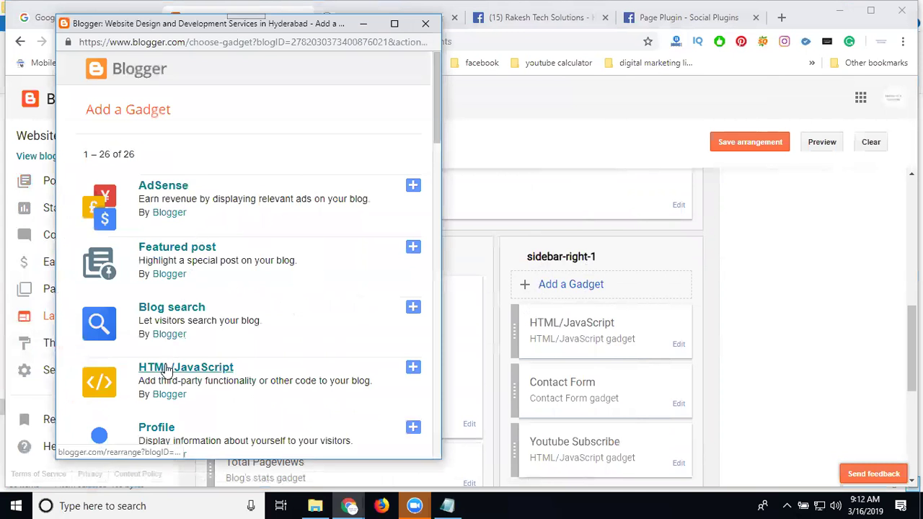
pyautogui.click(166, 368)
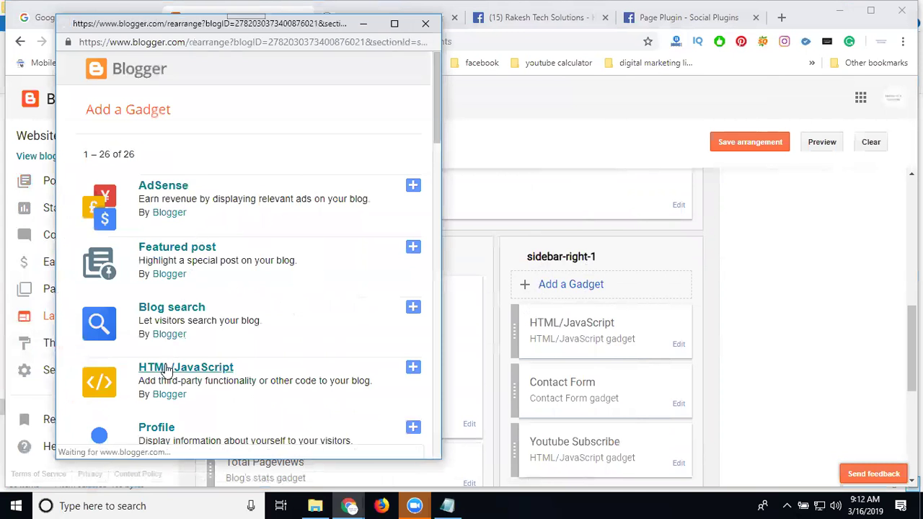
# - Title the new gadget "Rakesh Tech Solutions", paste the Step 3 plugin code as its content, and save it
pyautogui.click(145, 165)
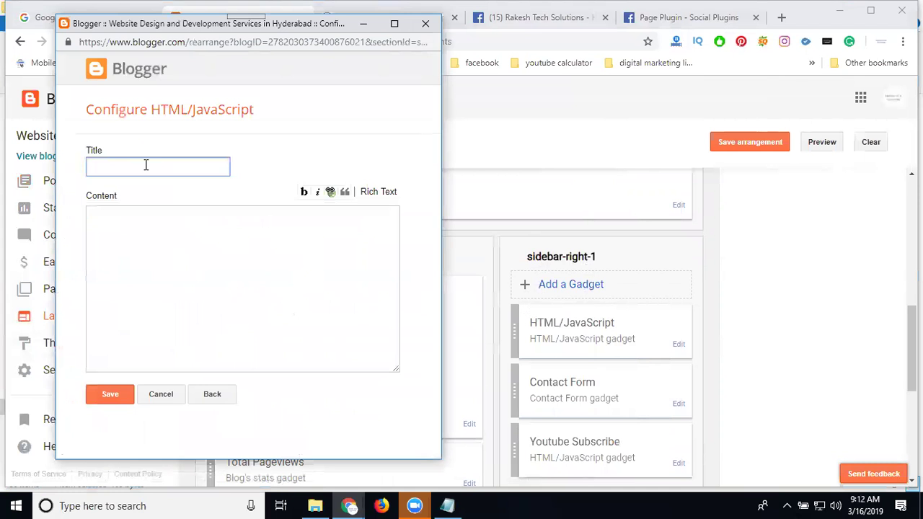
pyautogui.write('Rakesh Tech Solutions')
pyautogui.click(155, 214)
pyautogui.write('<div class="fb-page" data-href="https://www.facebook.com/rakeshtechsolutions" data-tabs="timeline" data-width="250" data-height="250" data-small-header="false" data-adapt-container-width="true" data-hide-cover="false" data-show-facepile="false"><blockquote cite="https://www.facebook.com/rakeshtechsolutions" class="fb-xfbml-parse-ignore"><a href="https://www.facebook.com/rakeshtechsolutions">Rakesh Tech Solutions</a></blockquote></div>')
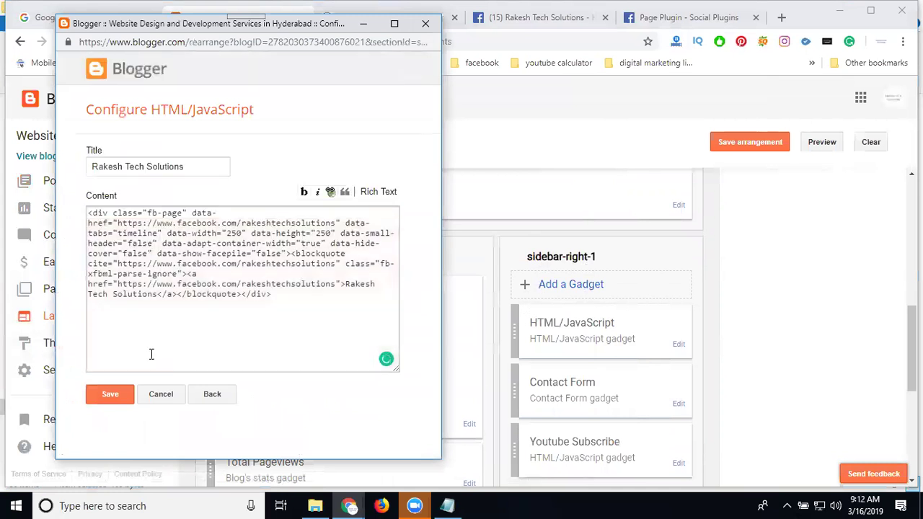
pyautogui.click(127, 396)
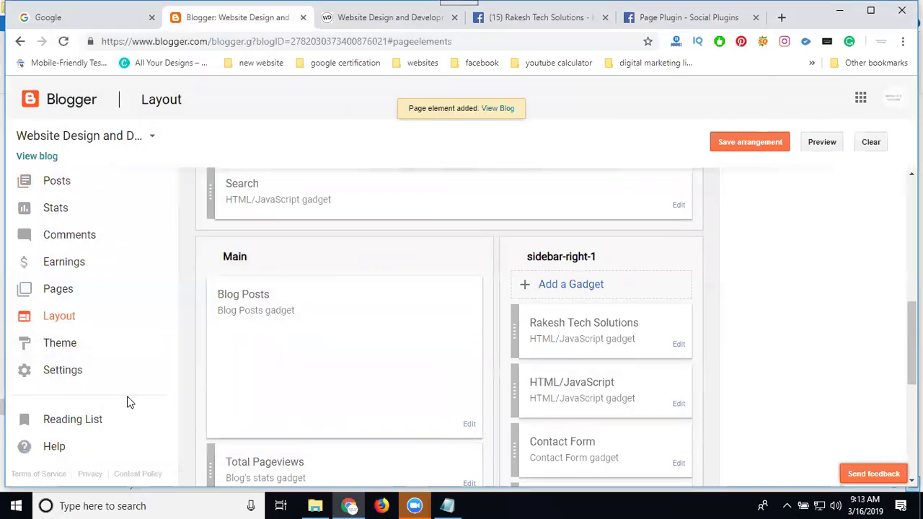
# - Copy the whole Step 2 JavaScript SDK code block from the Facebook Page Plugin page
pyautogui.click(655, 21)
pyautogui.moveTo(390, 257); pyautogui.dragTo(175, 210)
pyautogui.hotkey('ctrl', 'c')
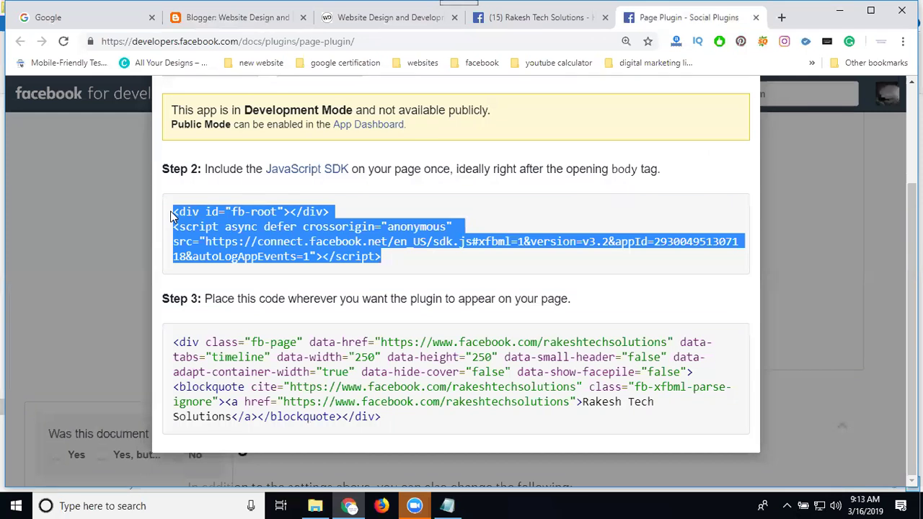
# - In Blogger, add an untitled HTML/JavaScript gadget containing the copied SDK code to sidebar-right-1 and save it
pyautogui.click(192, 22)
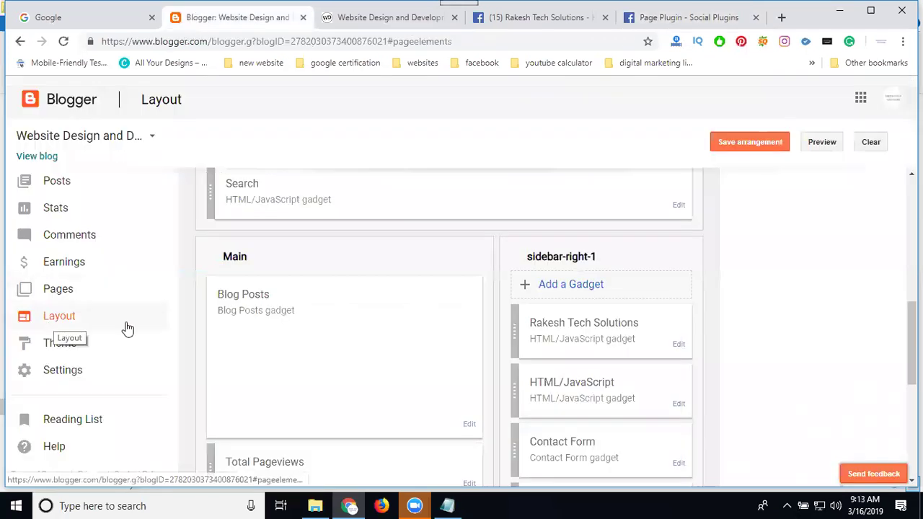
pyautogui.click(555, 293)
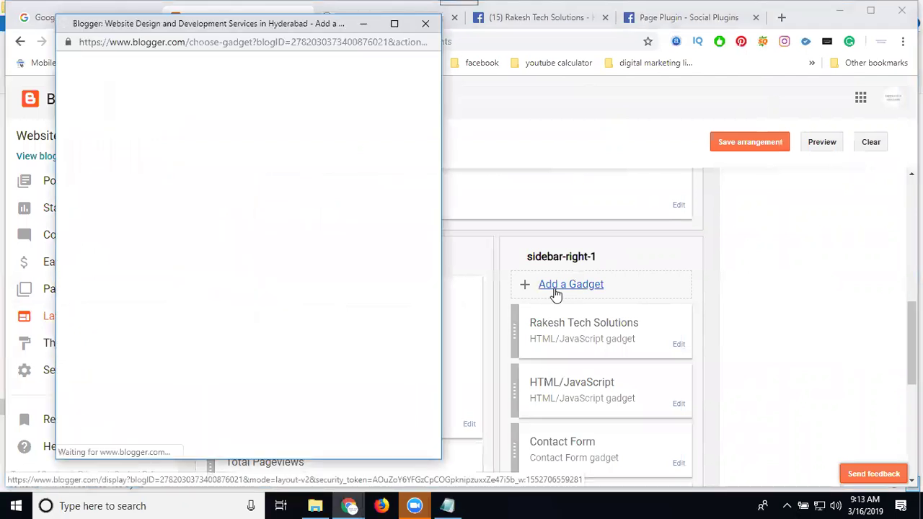
pyautogui.click(186, 367)
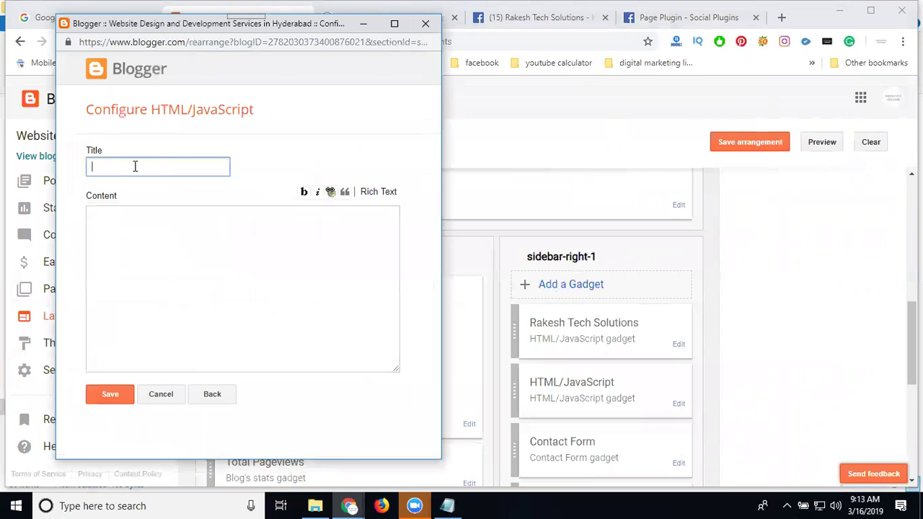
pyautogui.click(142, 220)
pyautogui.hotkey('ctrl', 'v')
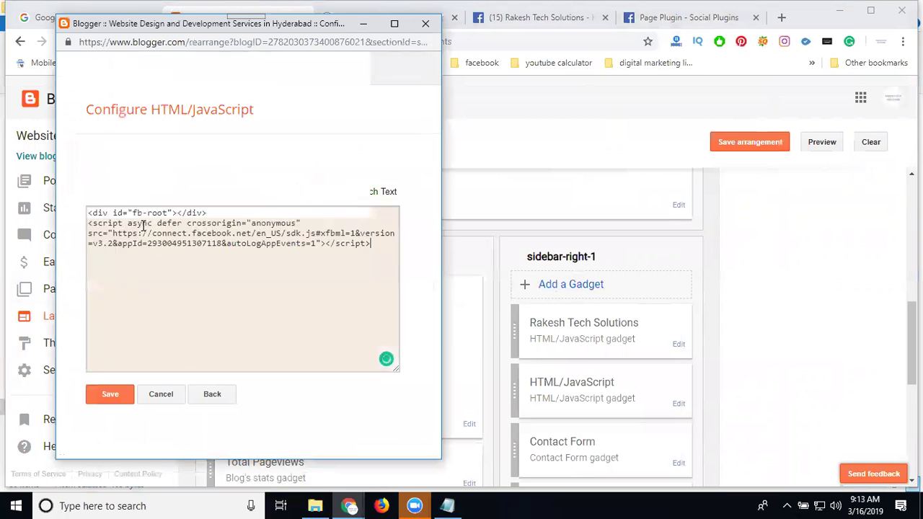
pyautogui.click(113, 392)
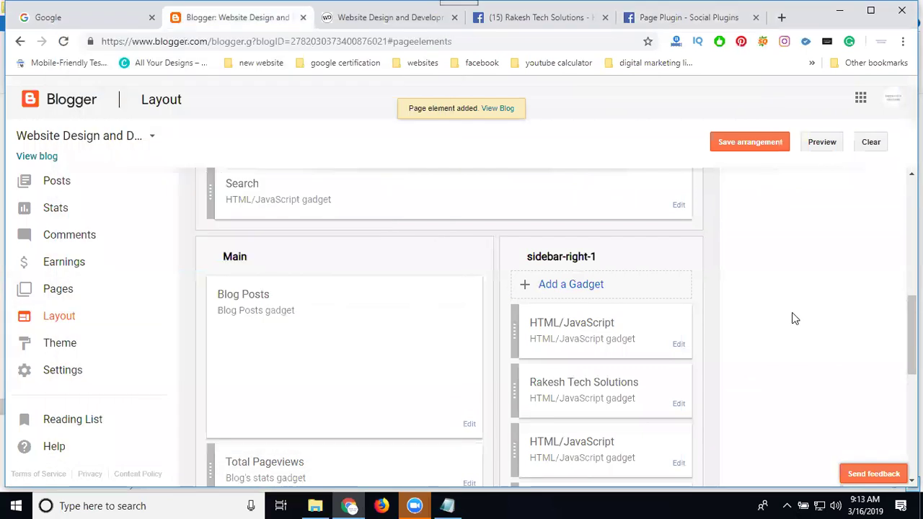
# - Move the SDK gadget and the Rakesh Tech Solutions gadget below Youtube Subscribe, SDK gadget first, and save the arrangement
pyautogui.scroll(-3, 793, 317)
pyautogui.moveTo(601, 192); pyautogui.dragTo(607, 371)
pyautogui.scroll(2, 731, 342)
pyautogui.moveTo(612, 270); pyautogui.dragTo(618, 459)
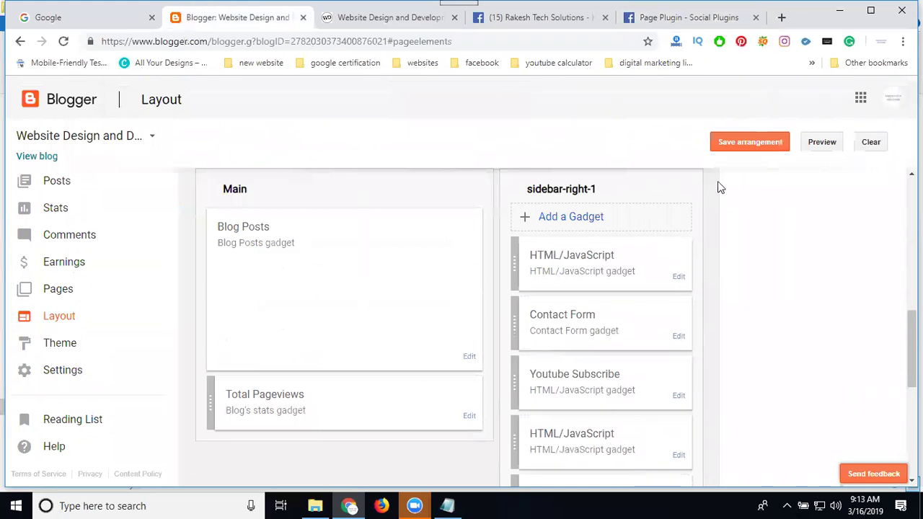
pyautogui.click(737, 146)
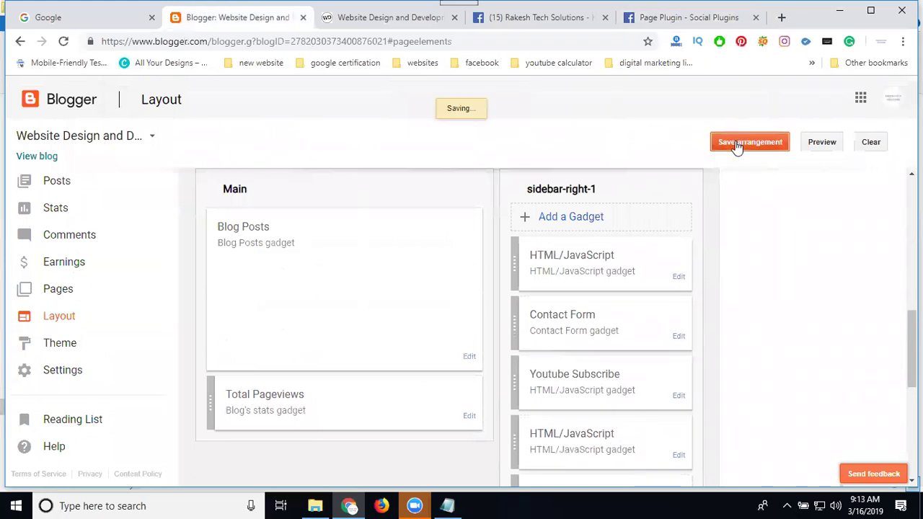
# - Reload the live blog and look through the Facebook page timeline in its sidebar
pyautogui.click(366, 18)
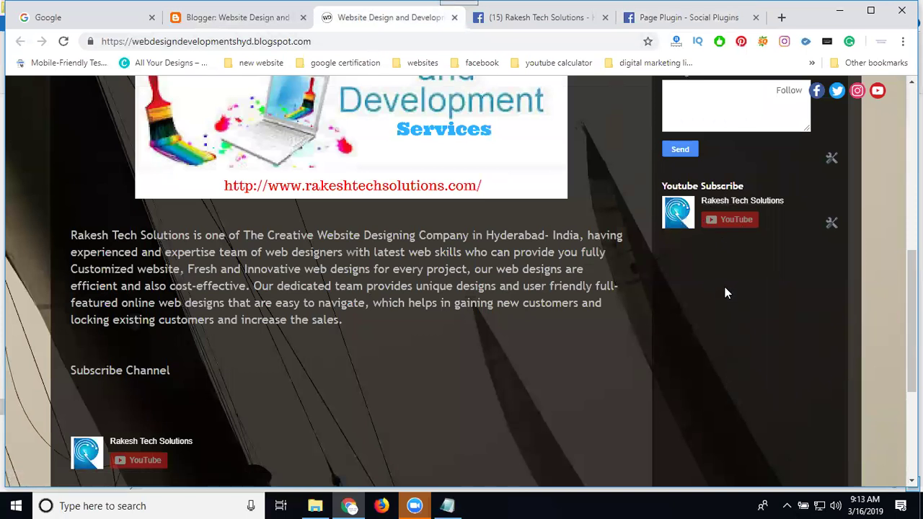
pyautogui.click(63, 42)
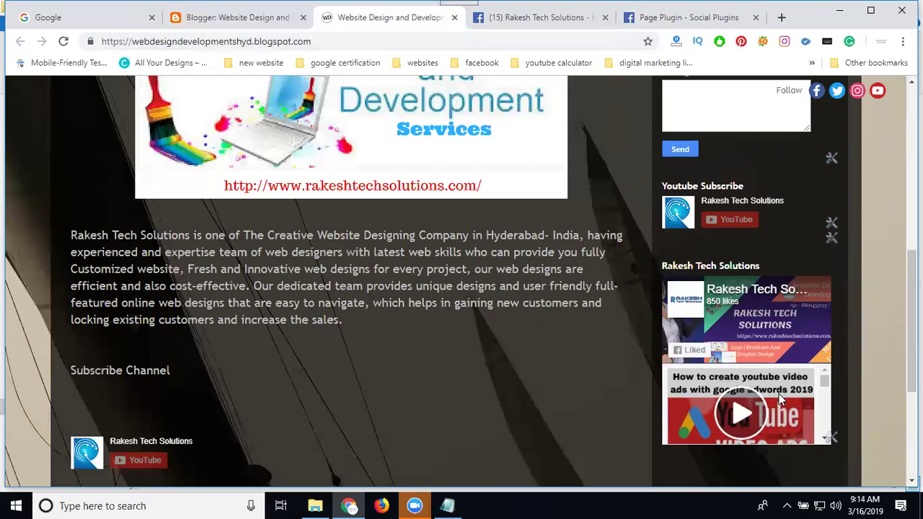
pyautogui.scroll(-1, 779, 396)
pyautogui.scroll(-2, 780, 403)
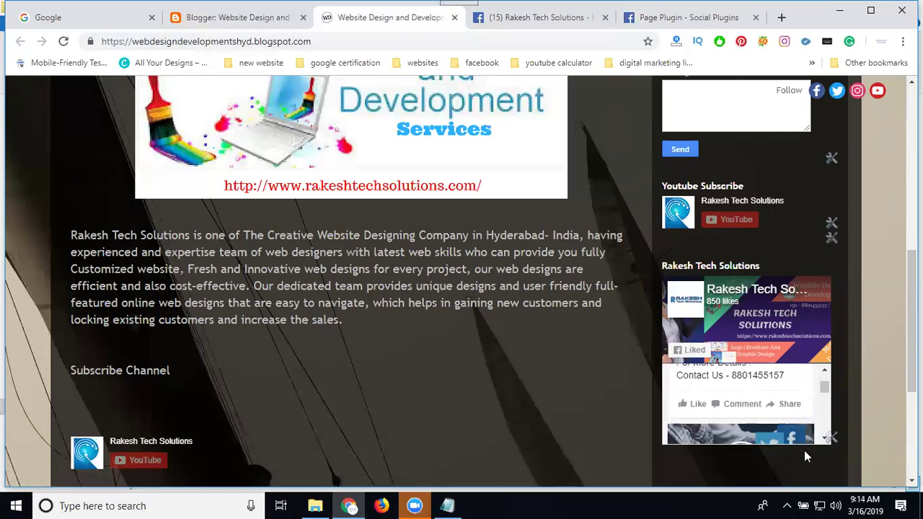
# - Set data-height to 300 in the Rakesh Tech Solutions gadget's code in Blogger, then save the gadget and the arrangement
pyautogui.click(226, 21)
pyautogui.scroll(-3, 778, 317)
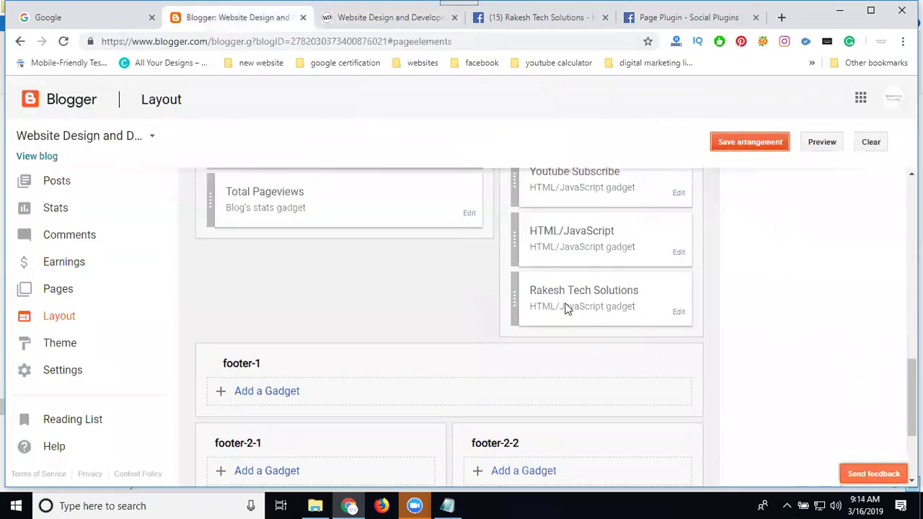
pyautogui.click(679, 311)
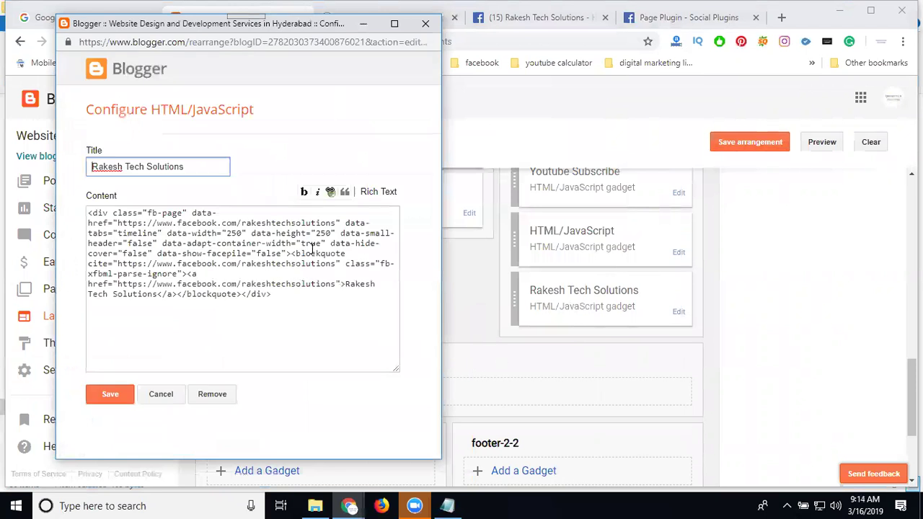
pyautogui.click(320, 233)
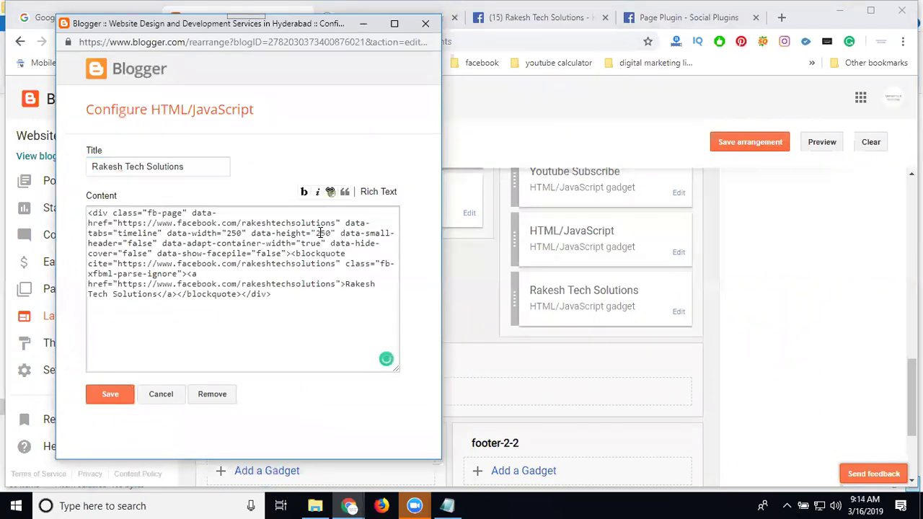
pyautogui.doubleClick(320, 232)
pyautogui.write('300')
pyautogui.click(111, 394)
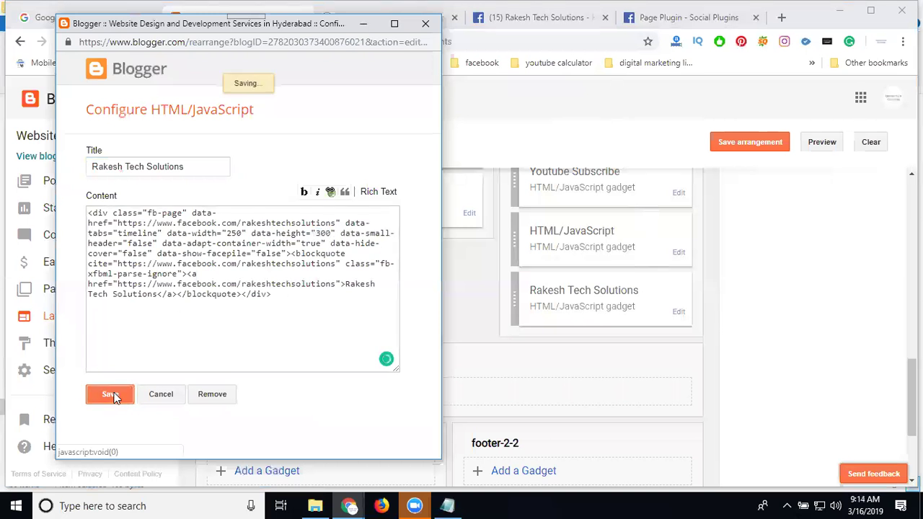
pyautogui.click(750, 142)
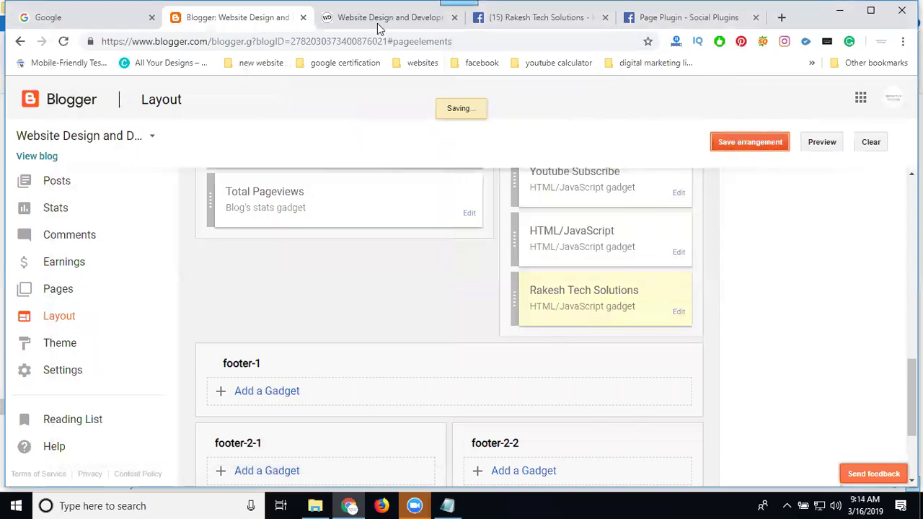
# - Reload the live blog to check the plugin's height and timeline in the sidebar, and return to the Facebook Page Plugin code
pyautogui.click(378, 21)
pyautogui.click(63, 44)
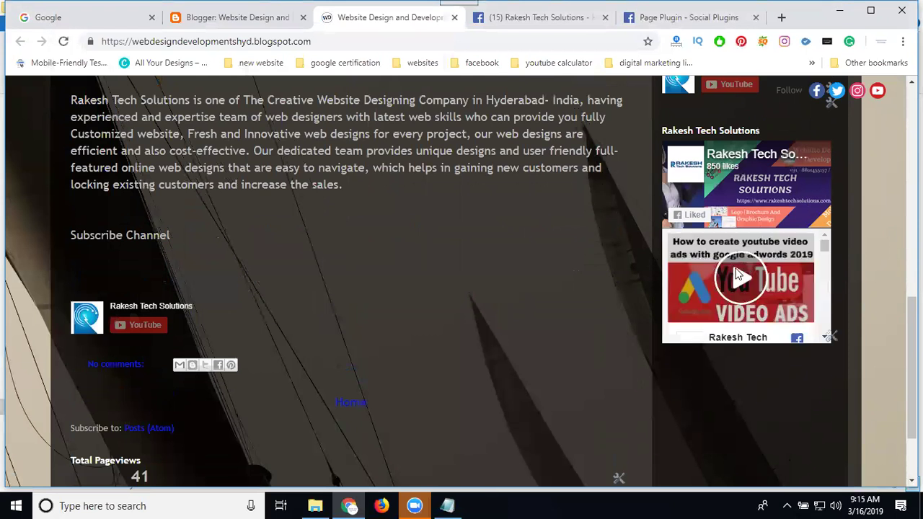
pyautogui.scroll(-2, 736, 275)
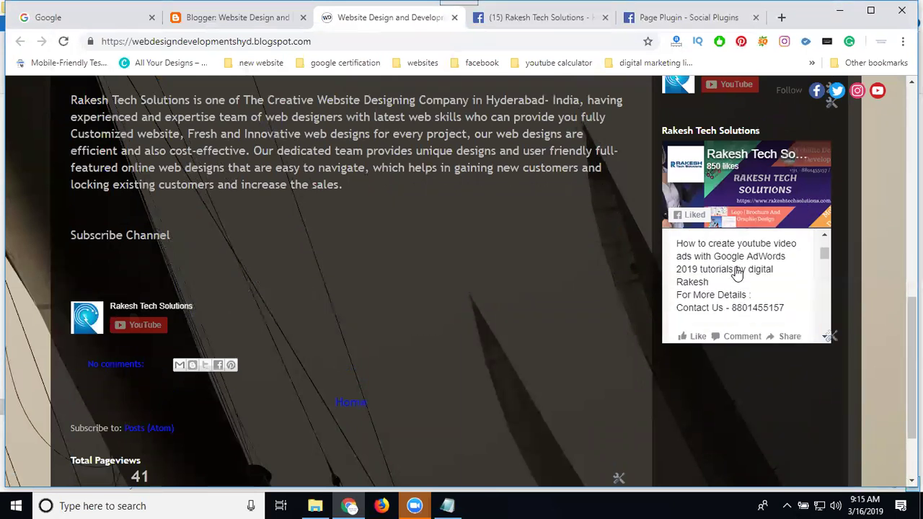
pyautogui.scroll(2, 736, 274)
pyautogui.scroll(2, 737, 275)
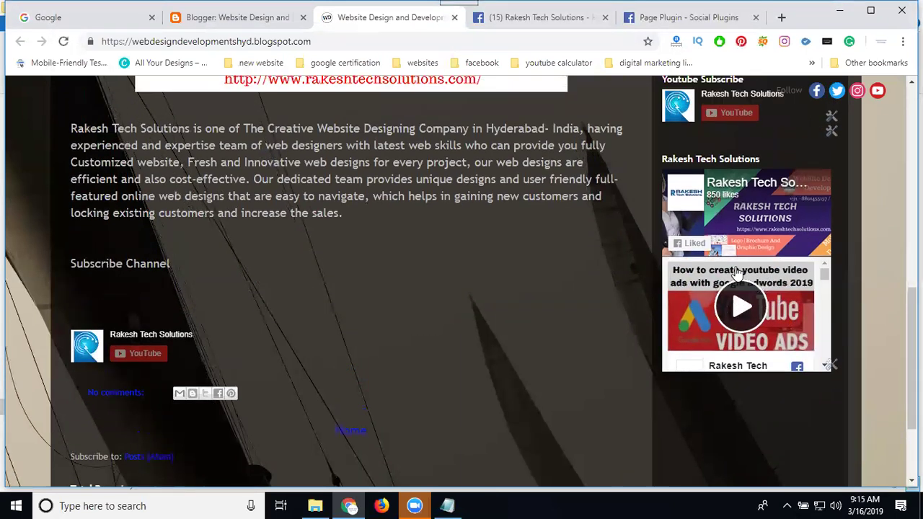
pyautogui.scroll(-3, 746, 393)
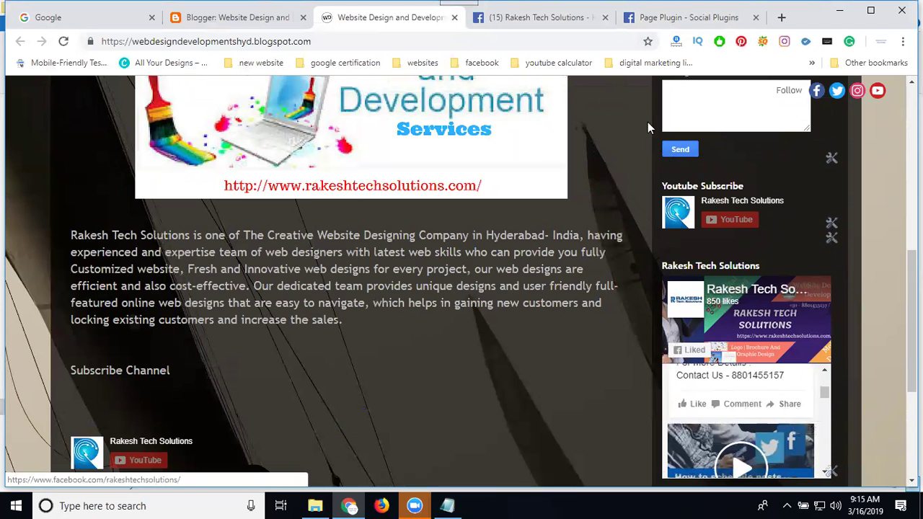
pyautogui.click(643, 22)
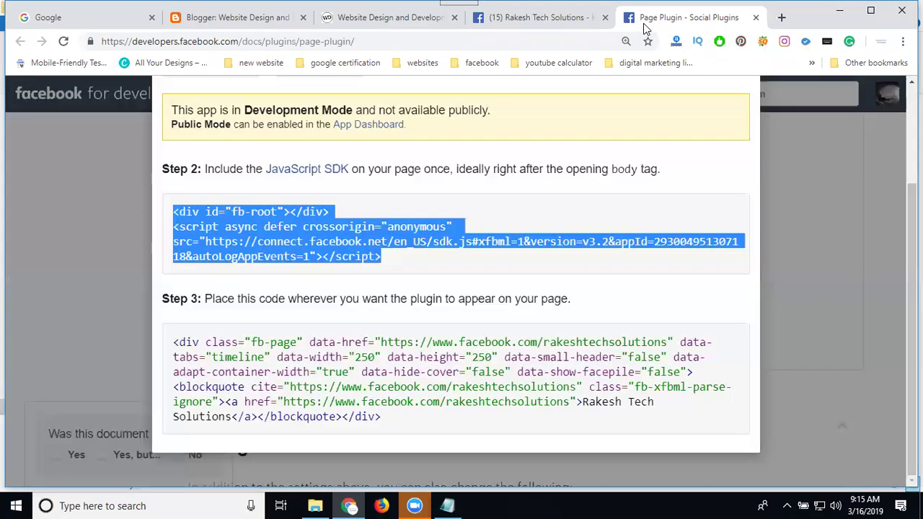